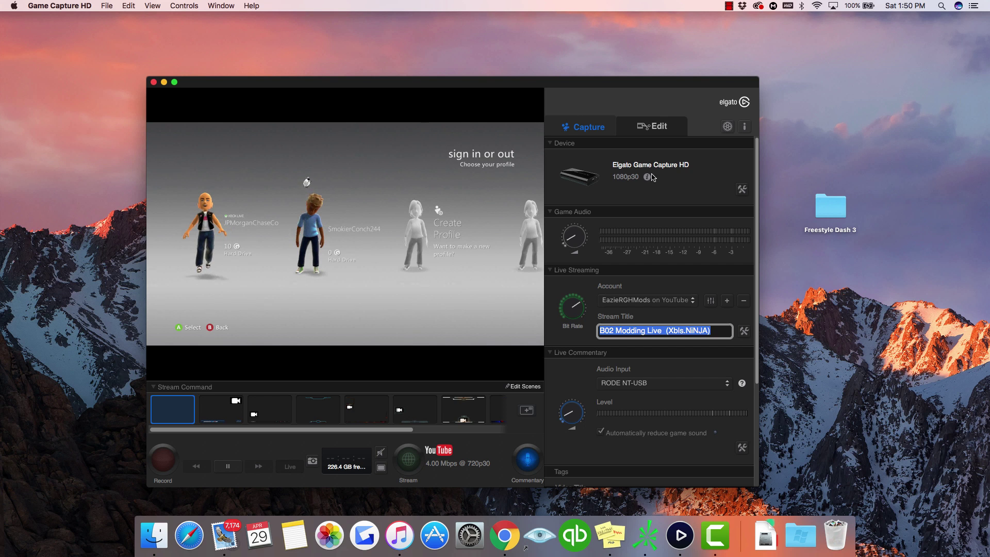
Switch to TextEdit and create a new blank document, placing its window over the middle of the capture window
click(942, 6)
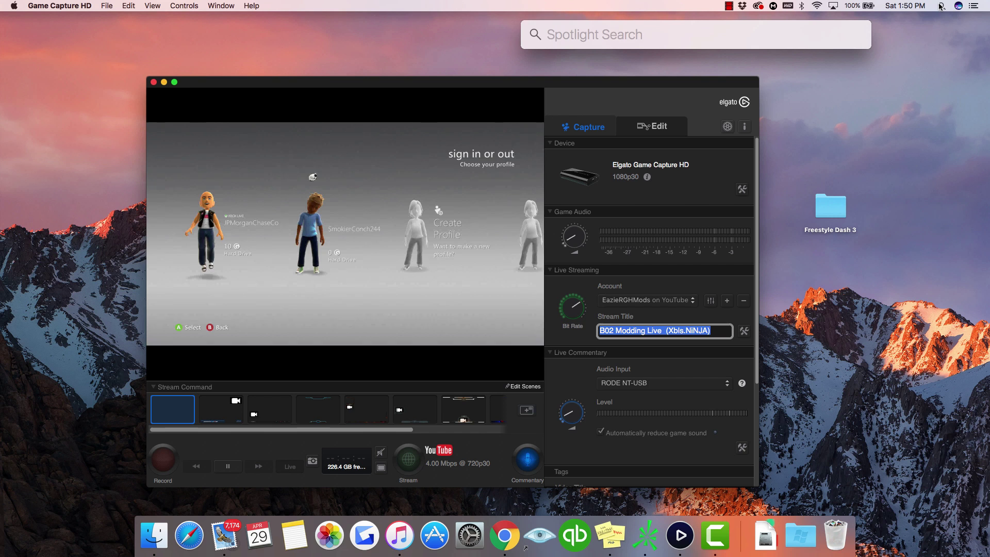
text(te)
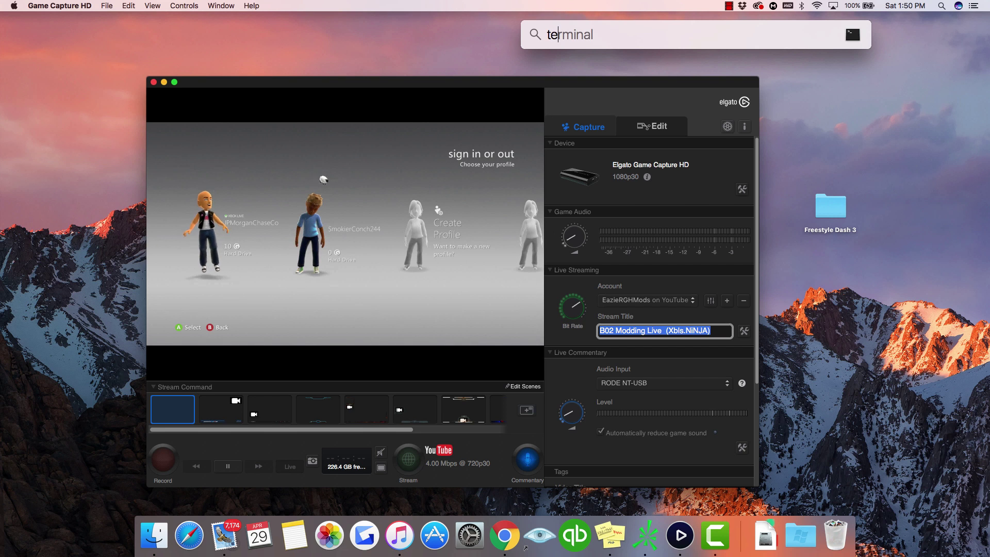
text(xt edit)
key(Return)
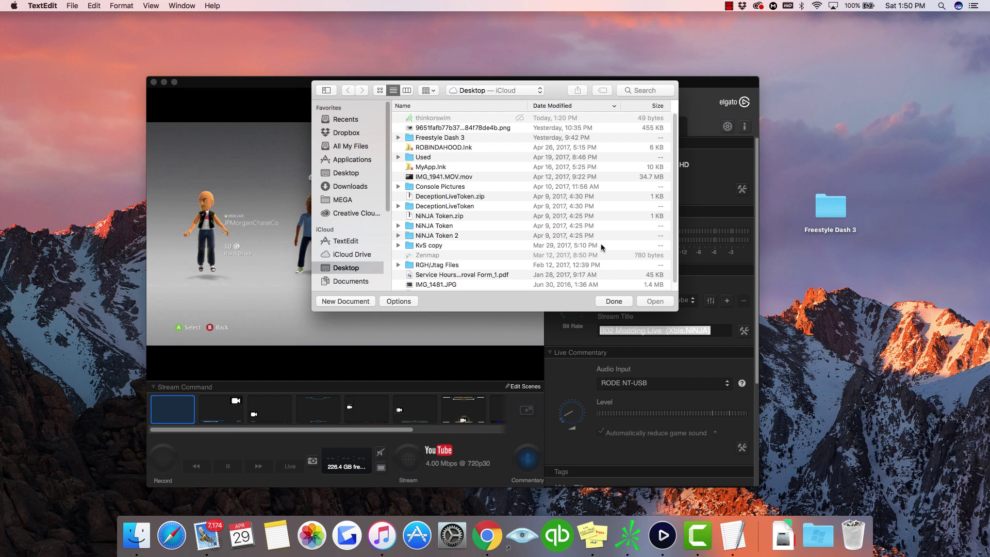
click(345, 301)
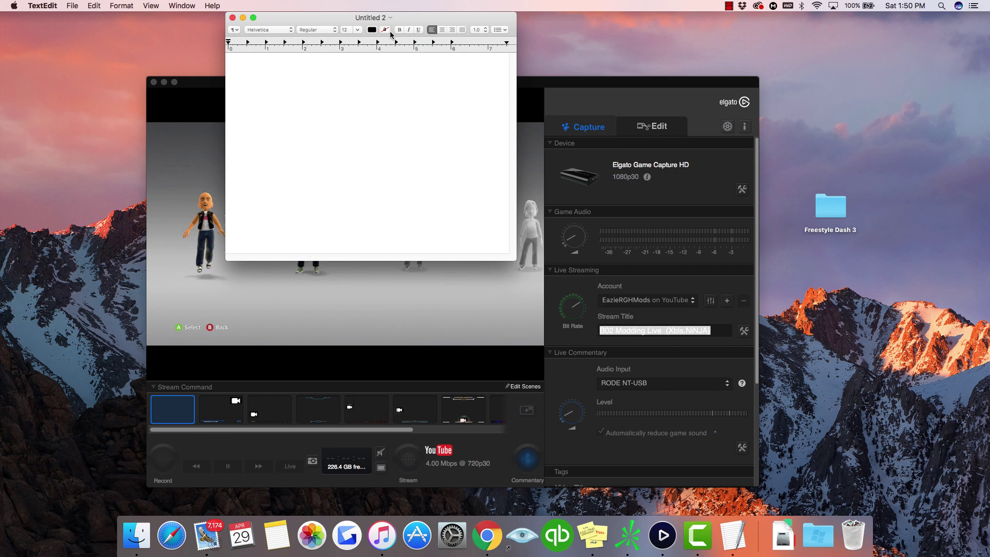
drag(397, 21, 509, 67)
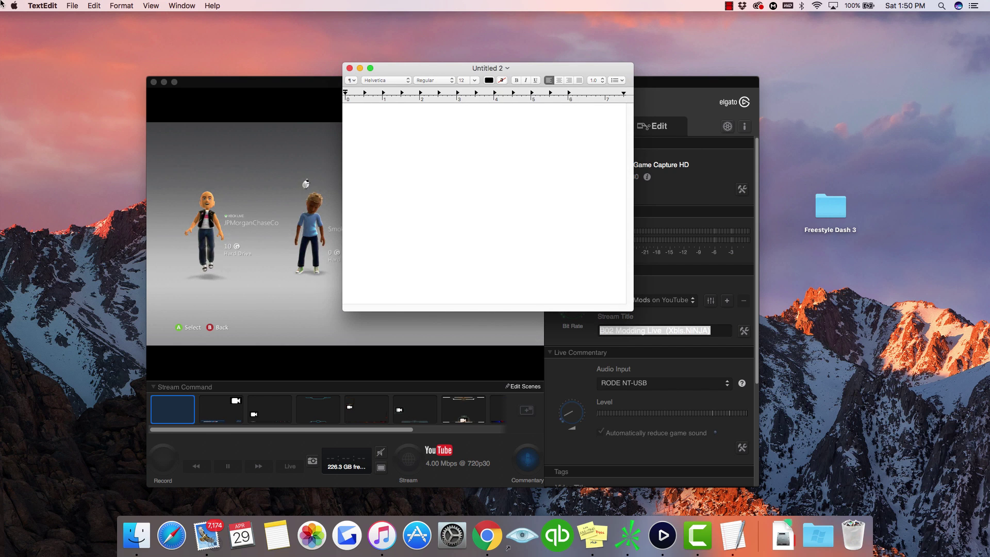
Try to save the blank document as launch.ini on the iCloud Desktop in Rich Text Document format
click(75, 6)
mouse_move(94, 6)
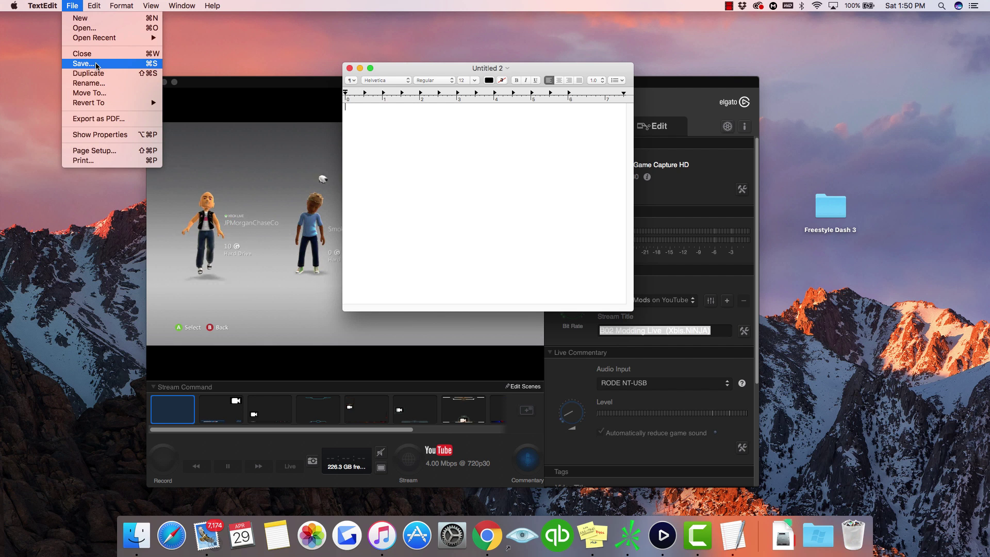
click(95, 64)
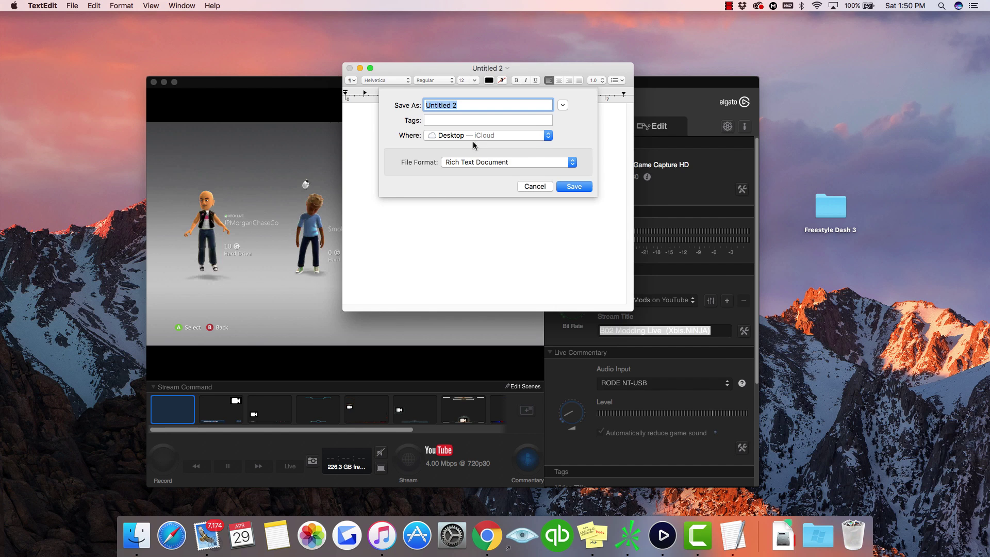
click(478, 137)
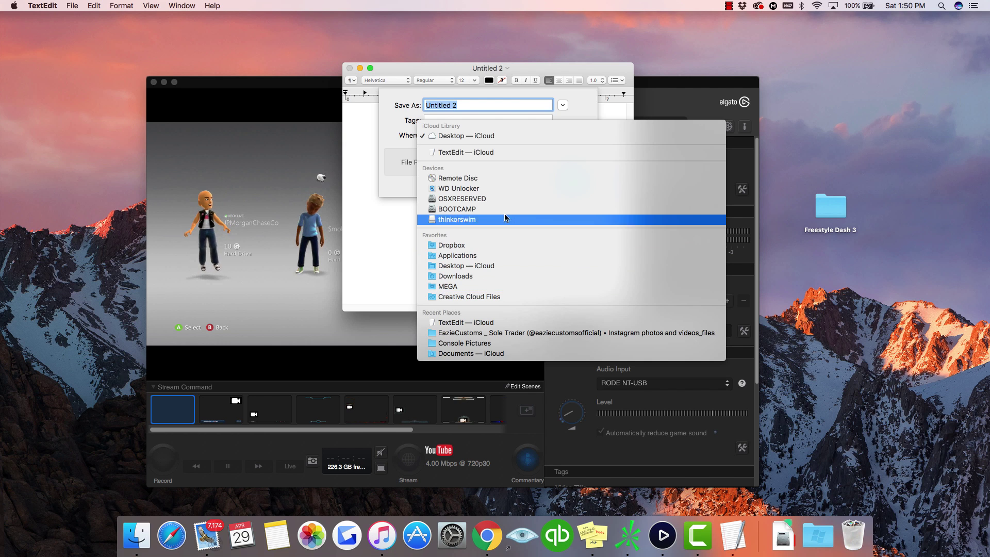
click(473, 105)
double_click(473, 105)
triple_click(473, 105)
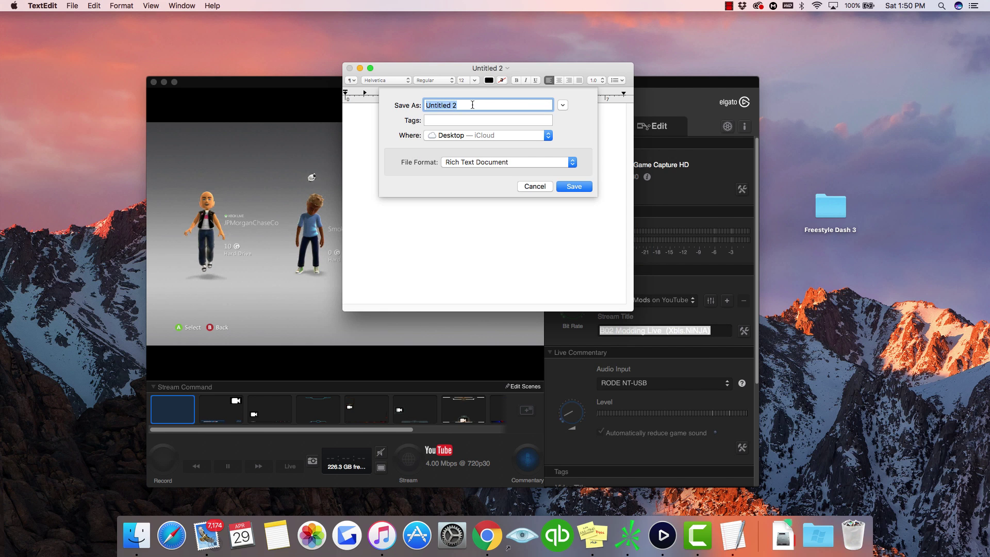
key(BackSpace)
text(lau)
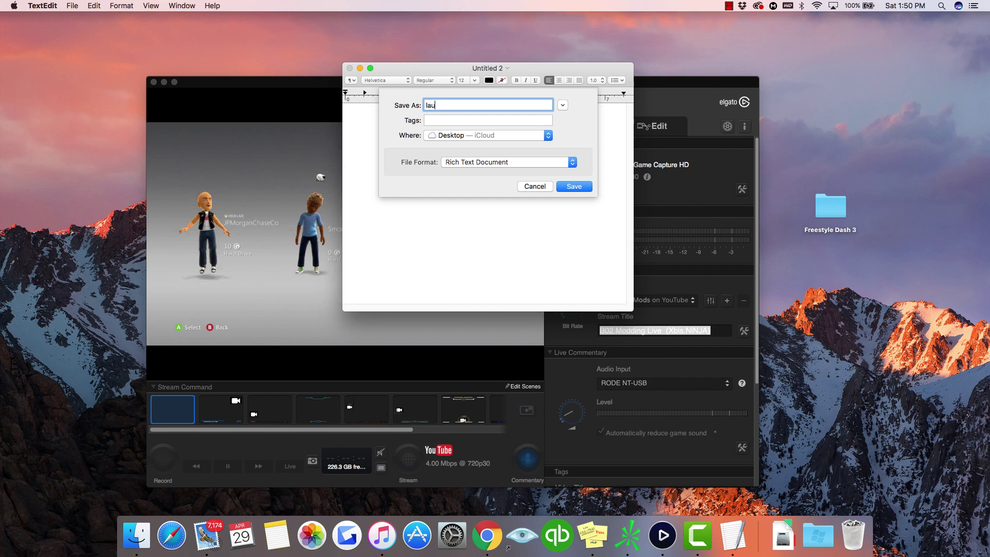
text(nch.ini)
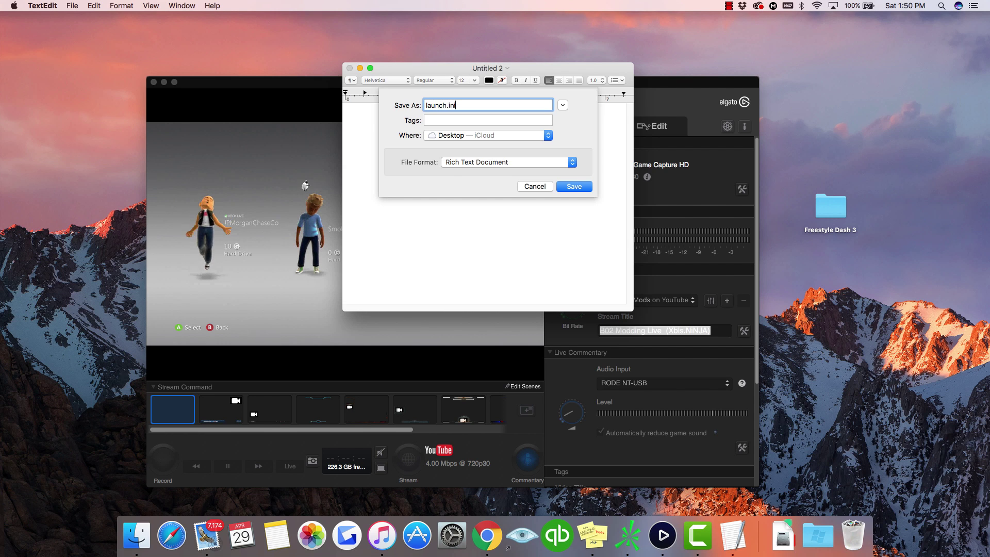
click(485, 162)
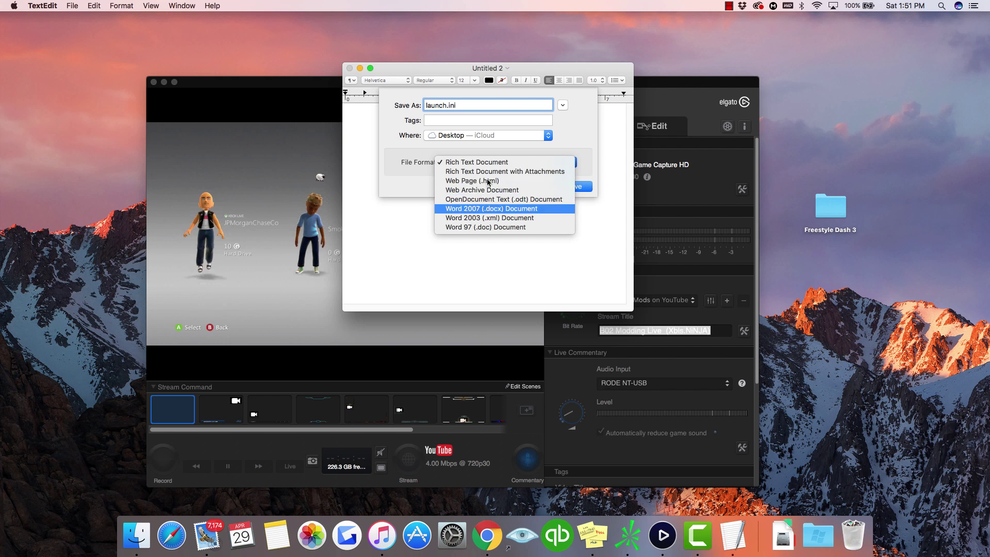
click(498, 162)
click(563, 105)
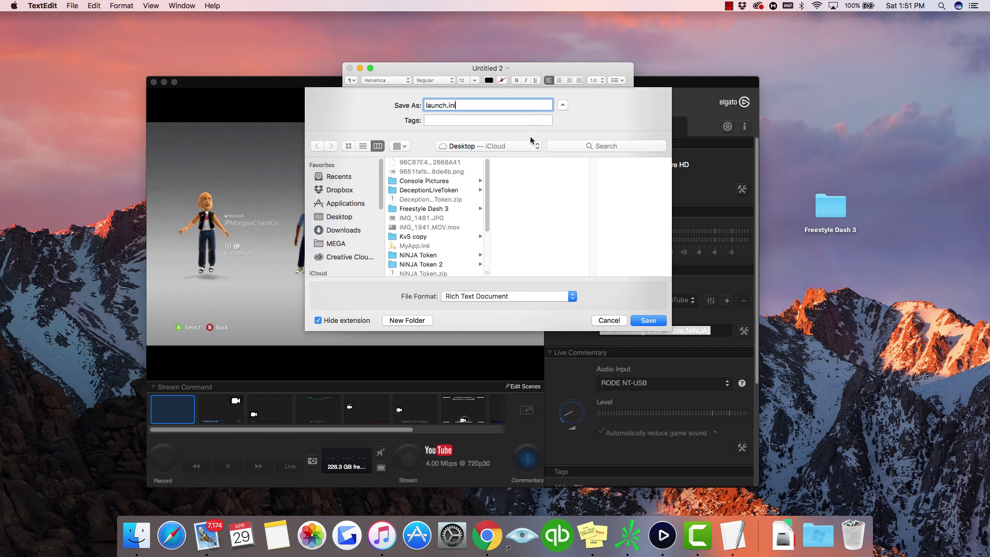
click(659, 321)
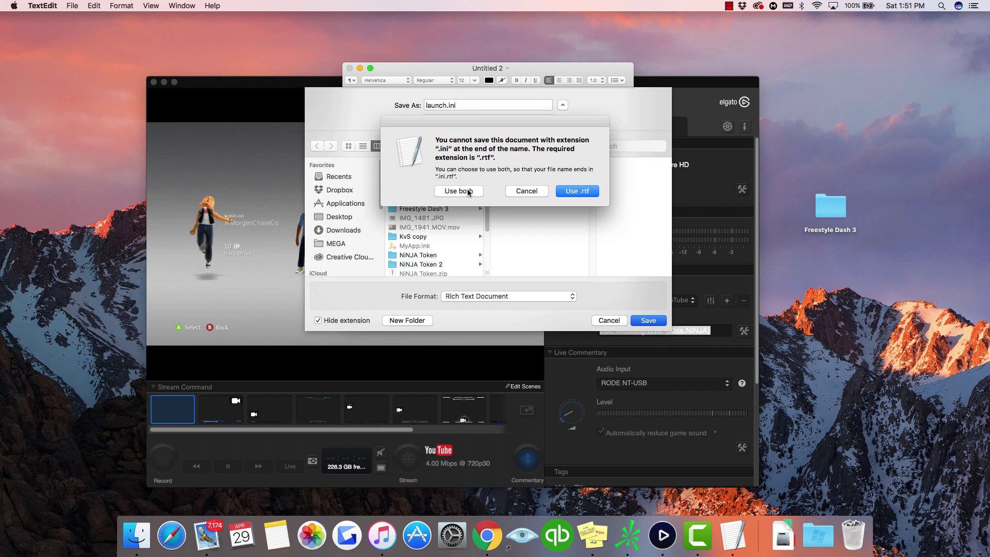
click(528, 195)
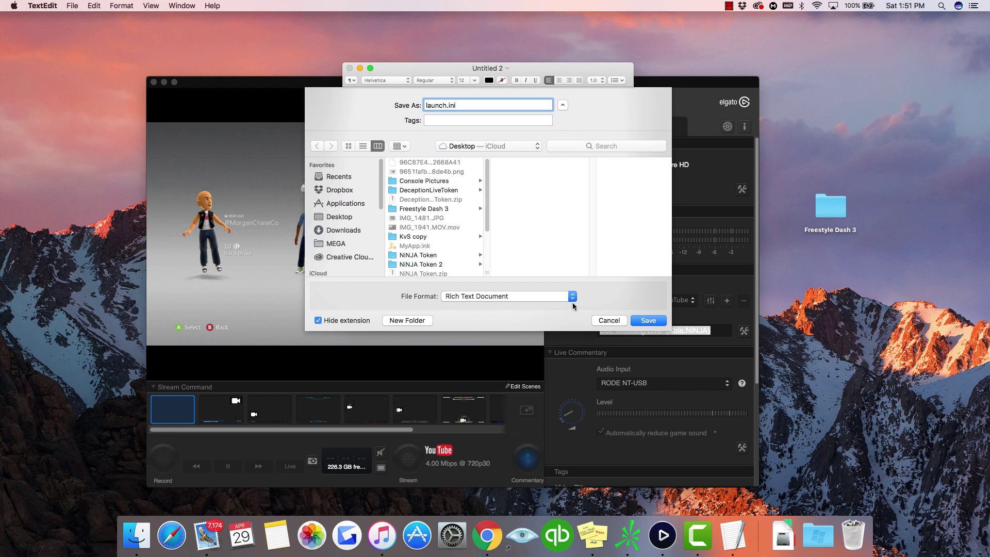
click(609, 320)
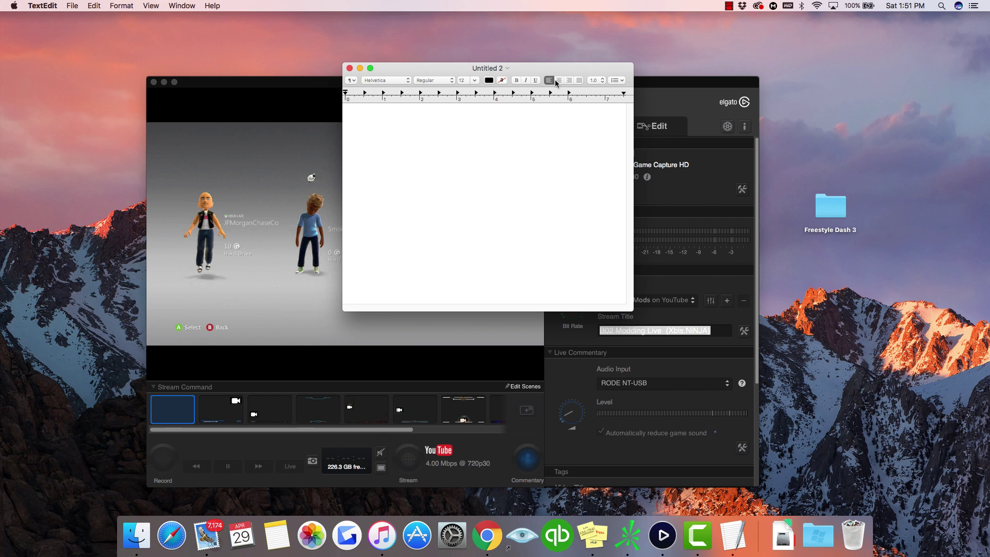
Convert the blank document to plain text
click(489, 69)
click(121, 6)
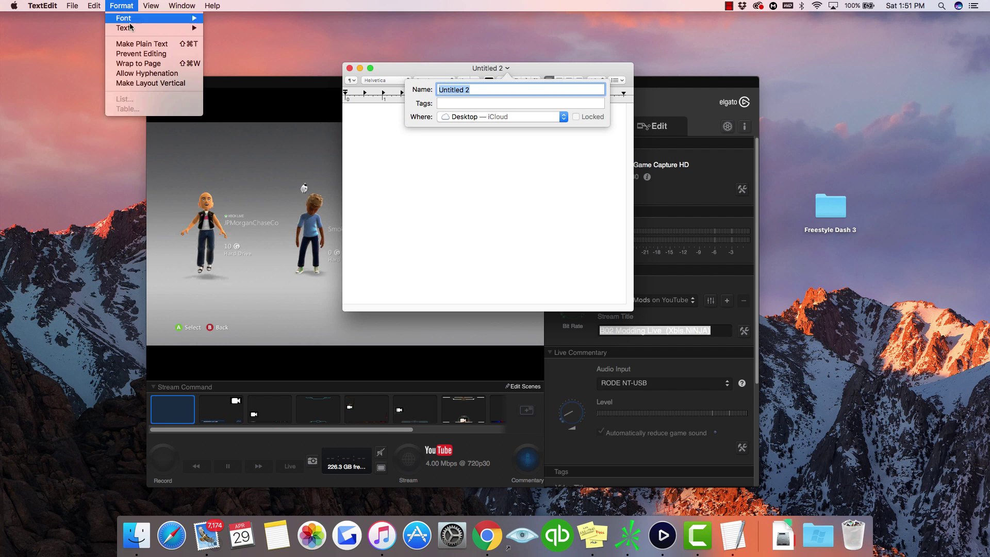
mouse_move(134, 21)
click(141, 44)
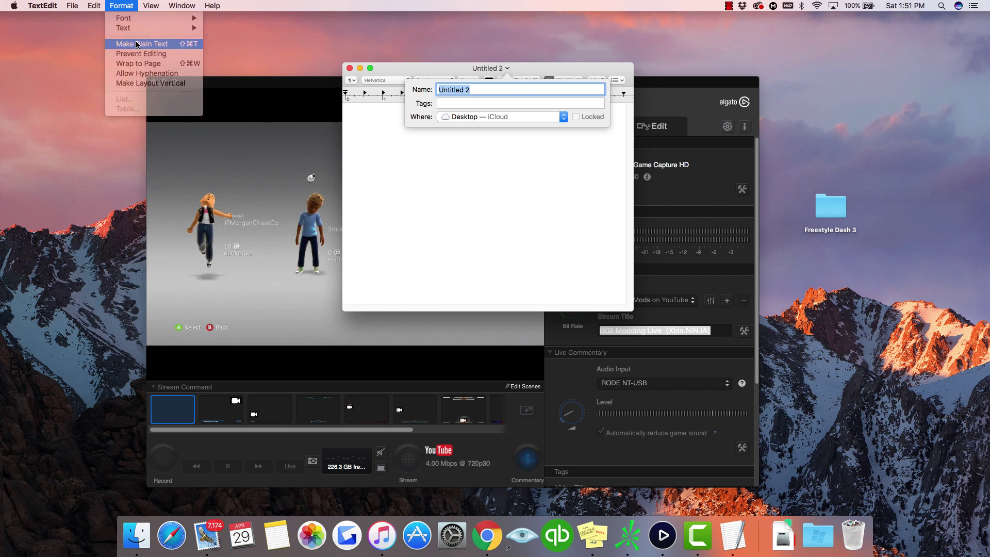
click(94, 5)
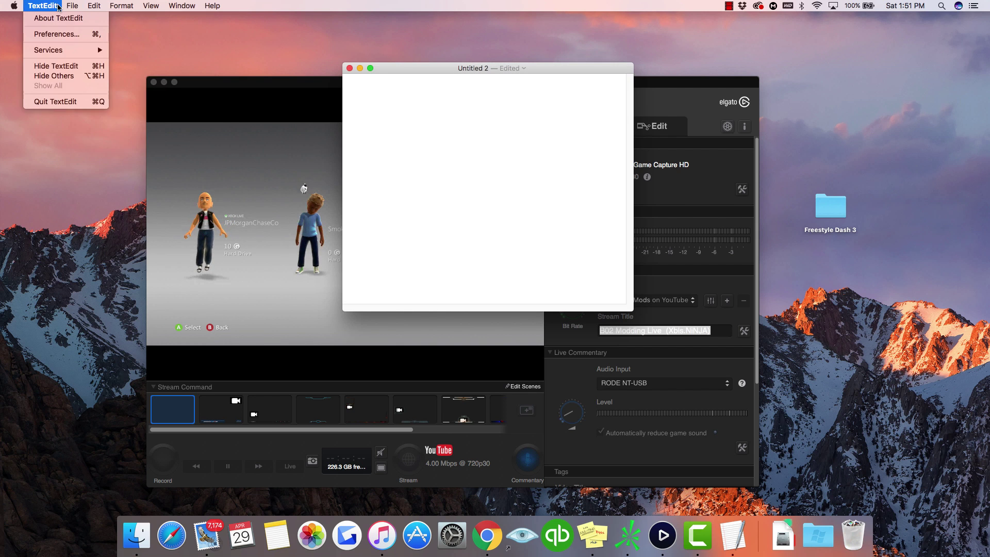
mouse_move(72, 5)
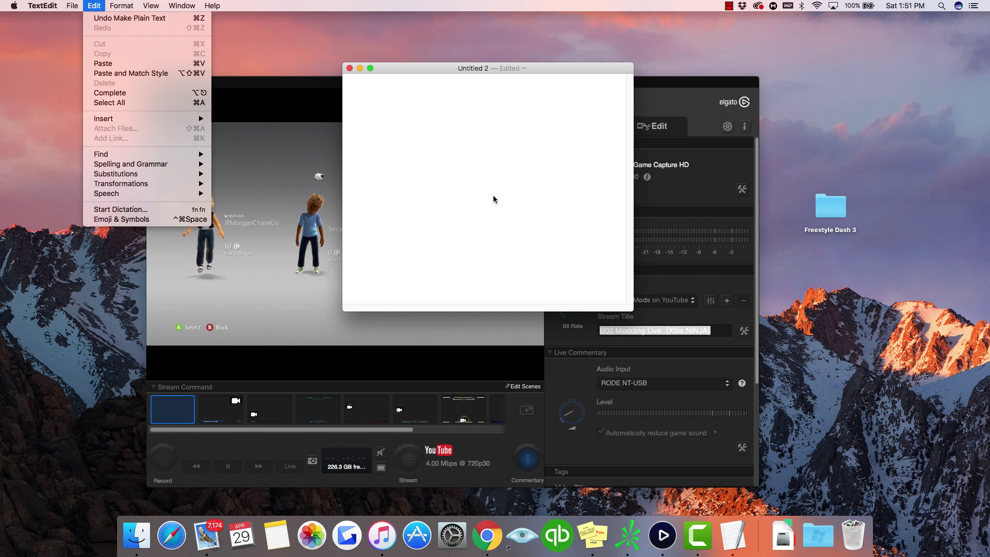
click(502, 171)
Save the plain text document as launch.ini on the iCloud Desktop, with the default .txt extension and extension hiding turned off
click(72, 5)
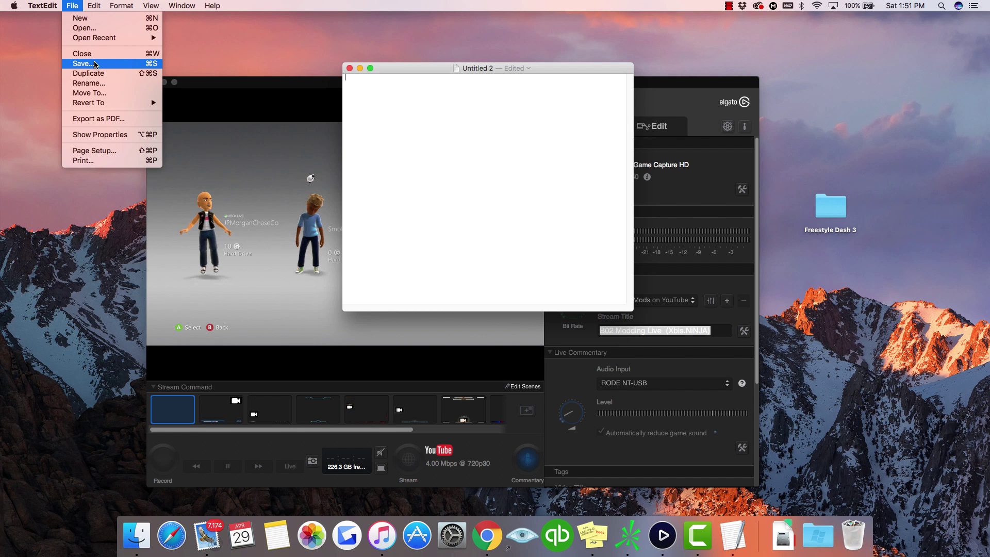
mouse_move(100, 101)
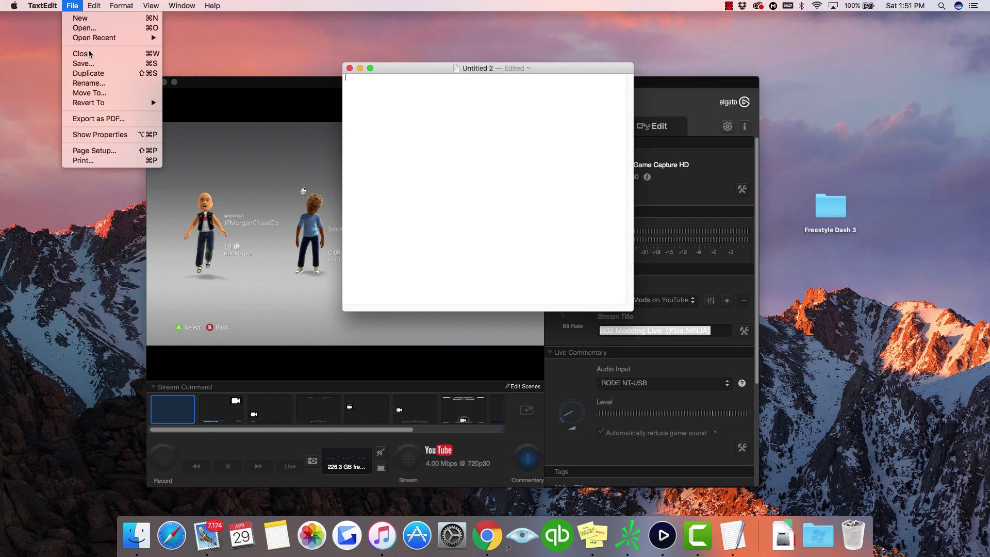
click(83, 63)
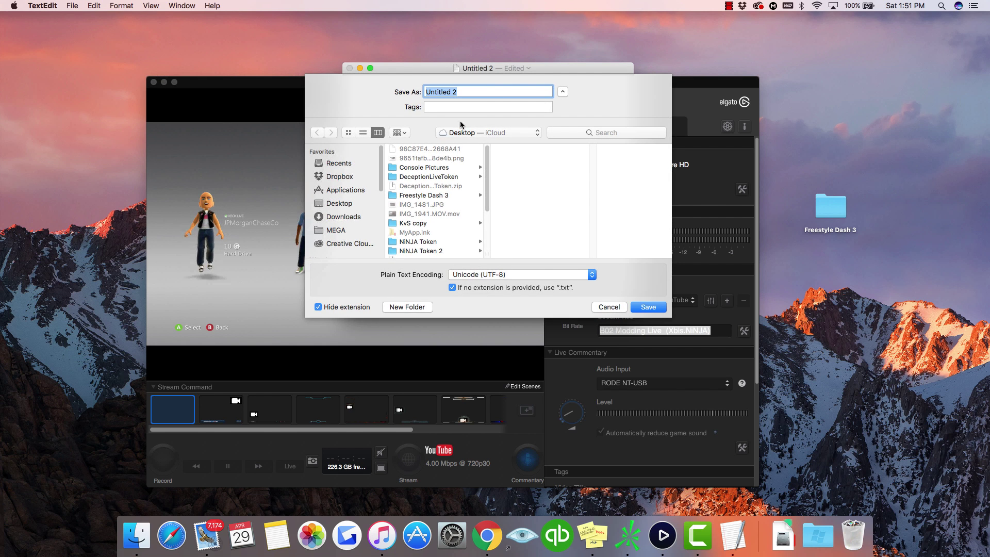
text(launch)
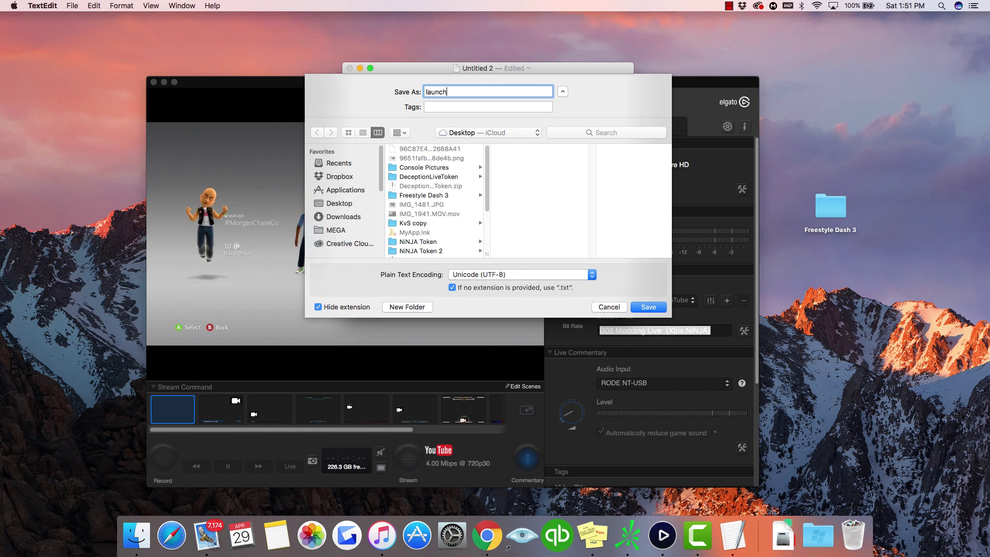
text(.ini)
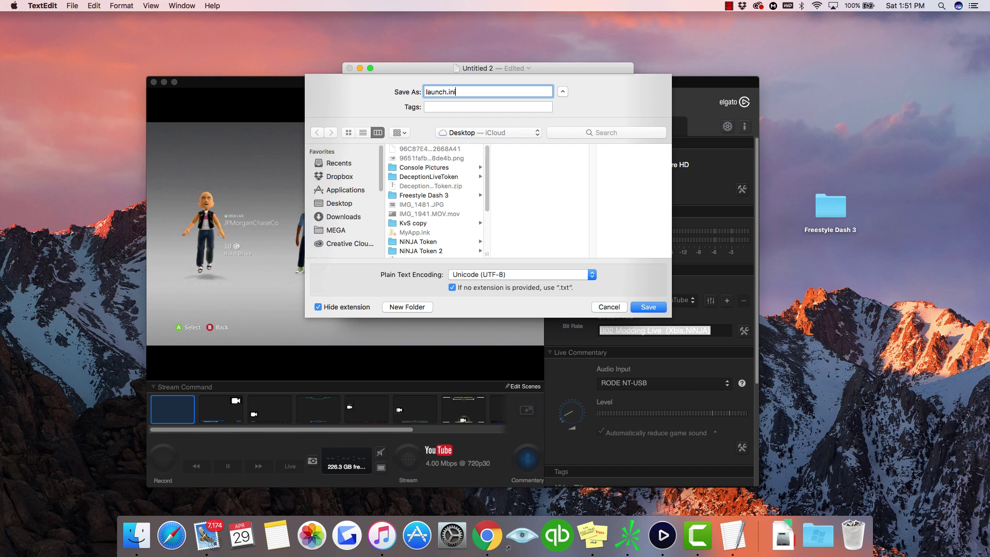
click(526, 274)
click(521, 275)
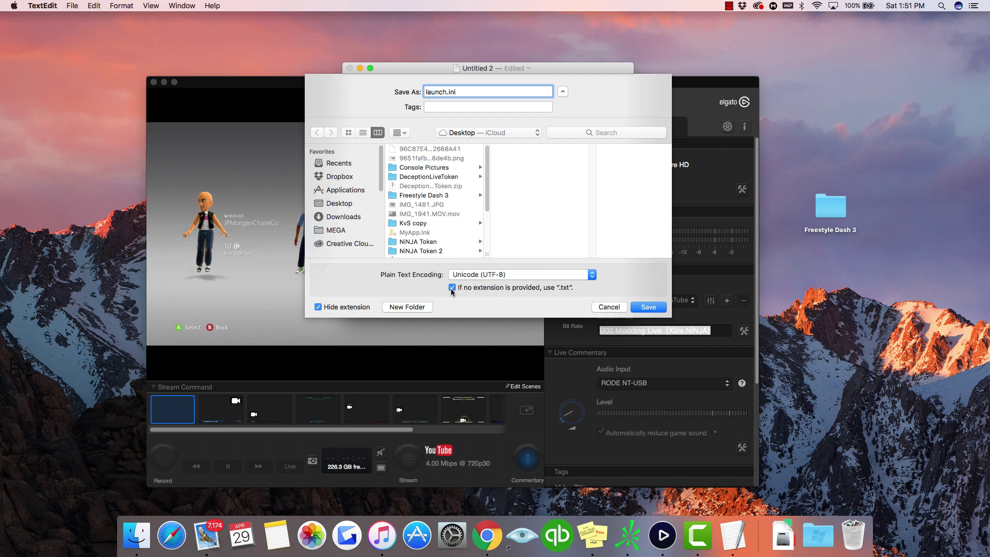
click(451, 288)
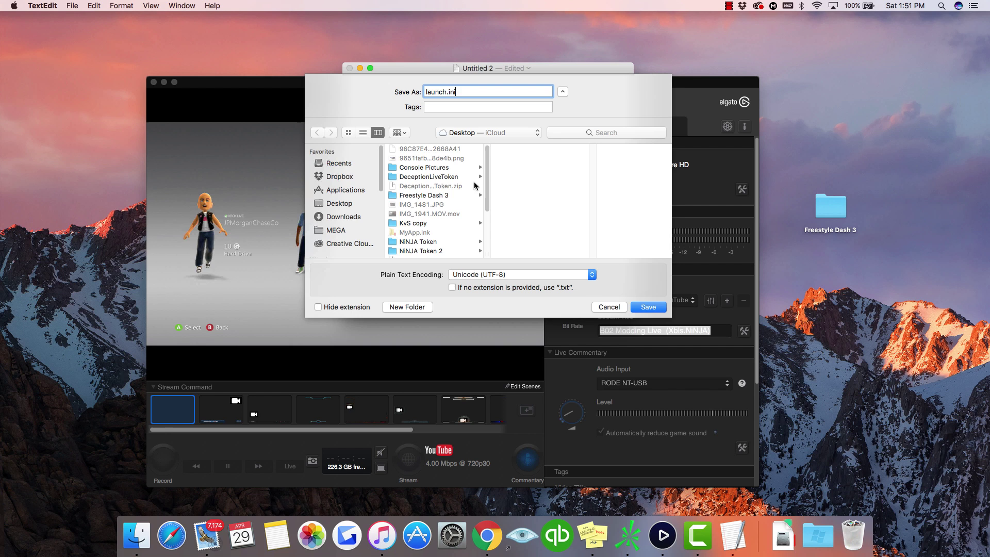
click(501, 275)
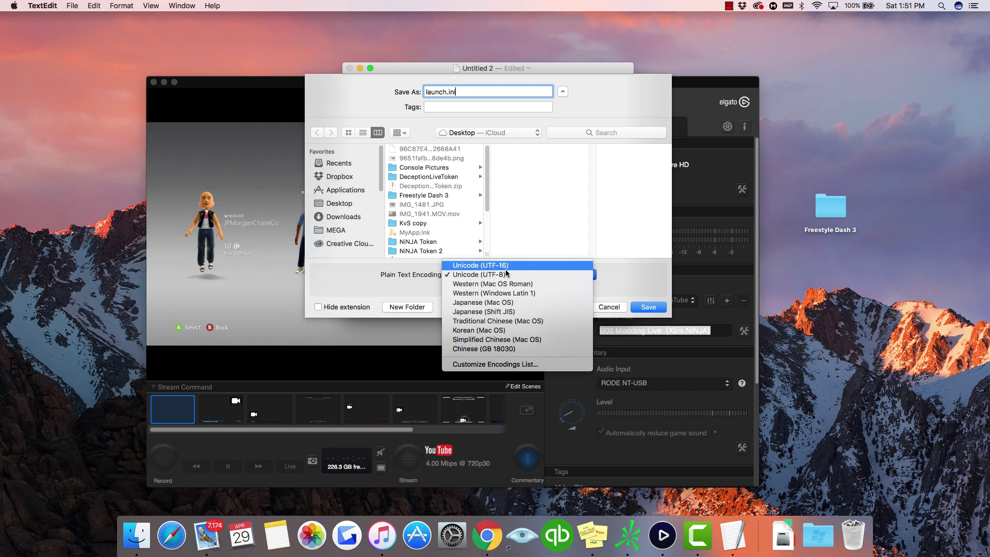
click(500, 107)
click(648, 307)
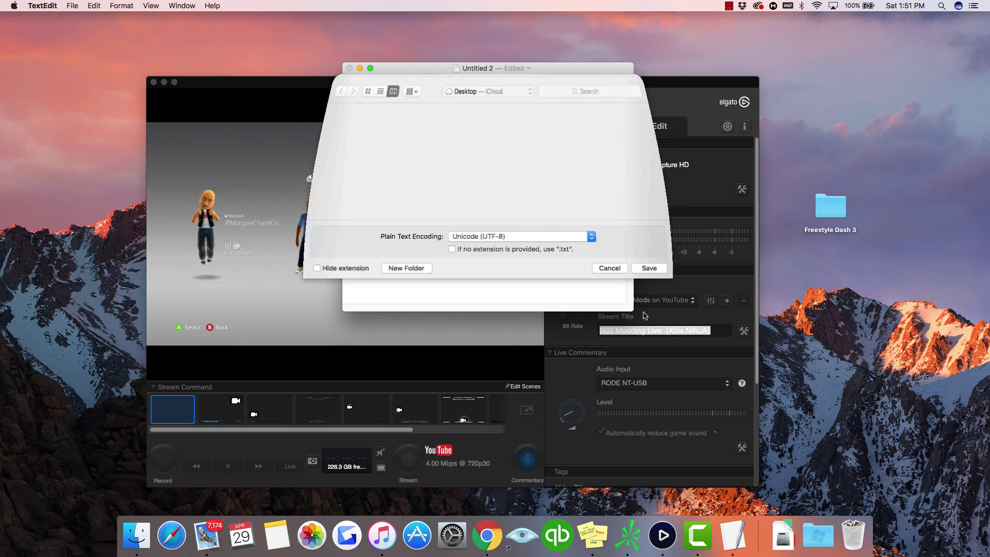
Close the saved launch document and move the Game Capture HD window aside to uncover the desktop icons
drag(489, 70, 465, 74)
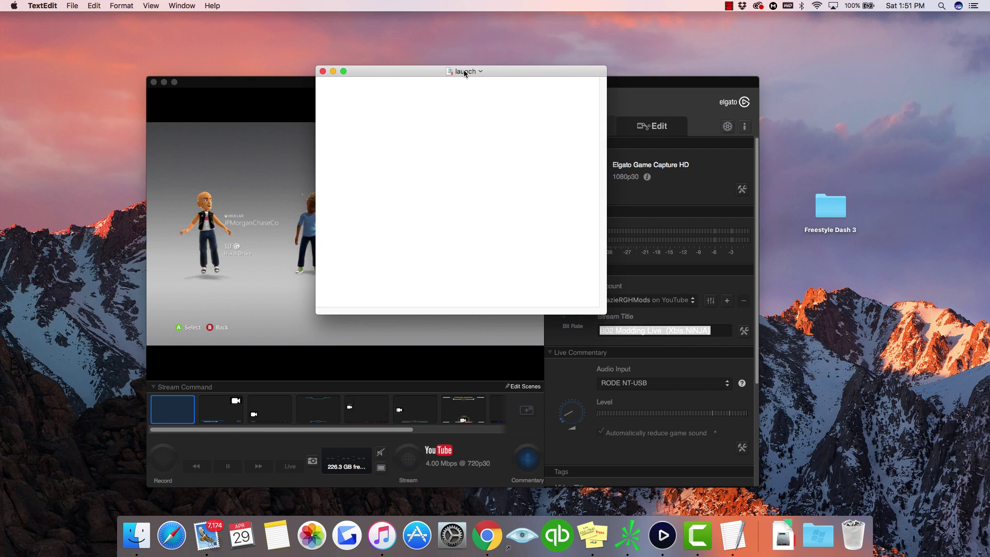
click(323, 71)
drag(505, 82, 457, 68)
Search the Mac with Spotlight for launch.ini and dismiss the search
click(942, 5)
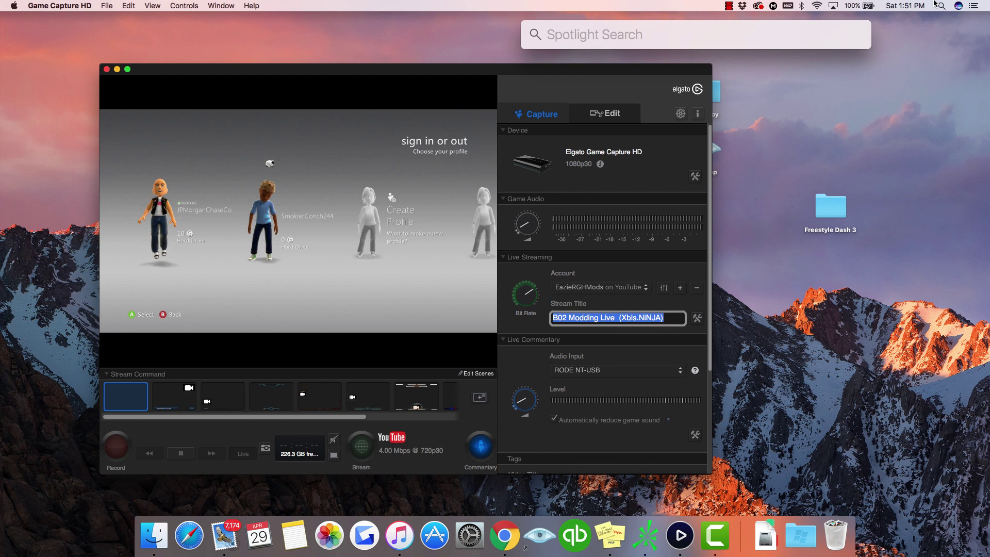
text(launchl)
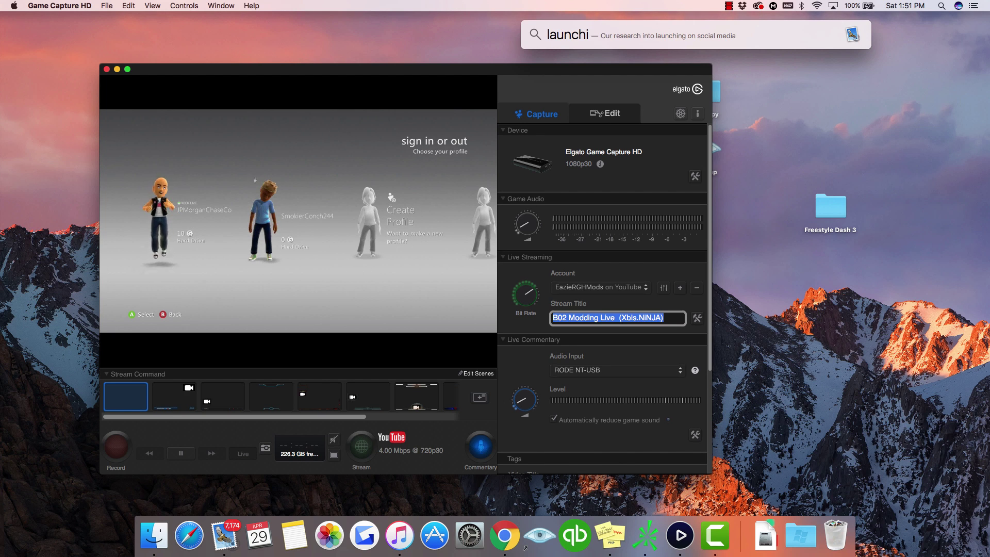
key(BackSpace)
text(.ini)
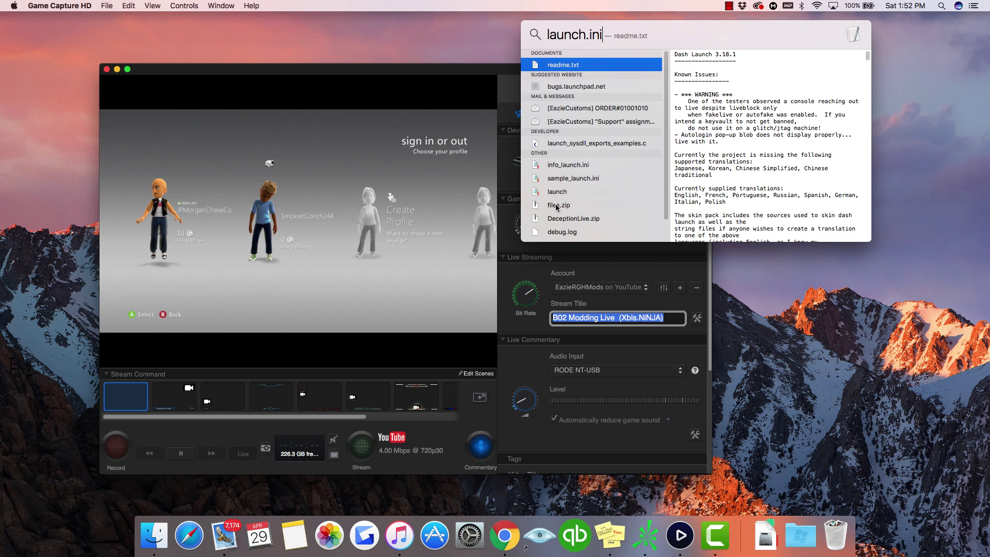
key(Escape)
Switch to Finder and search All My Files for launch.ini, trying the shorter term launch as well
click(155, 536)
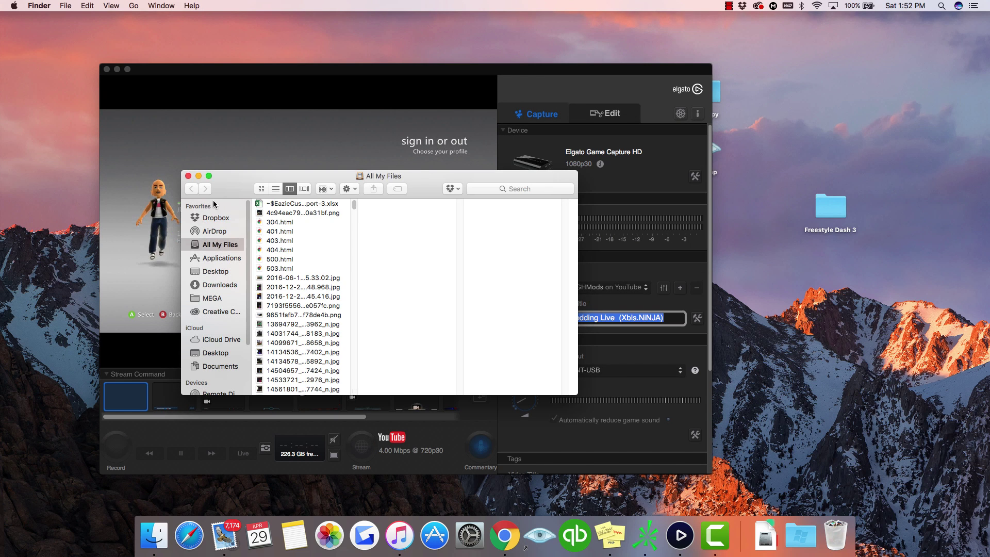
click(521, 190)
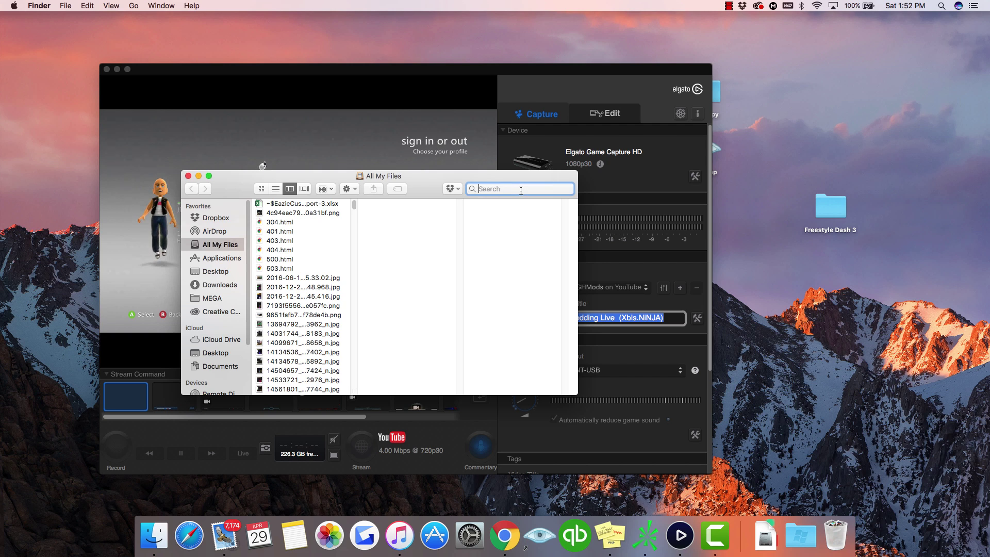
text(launchy)
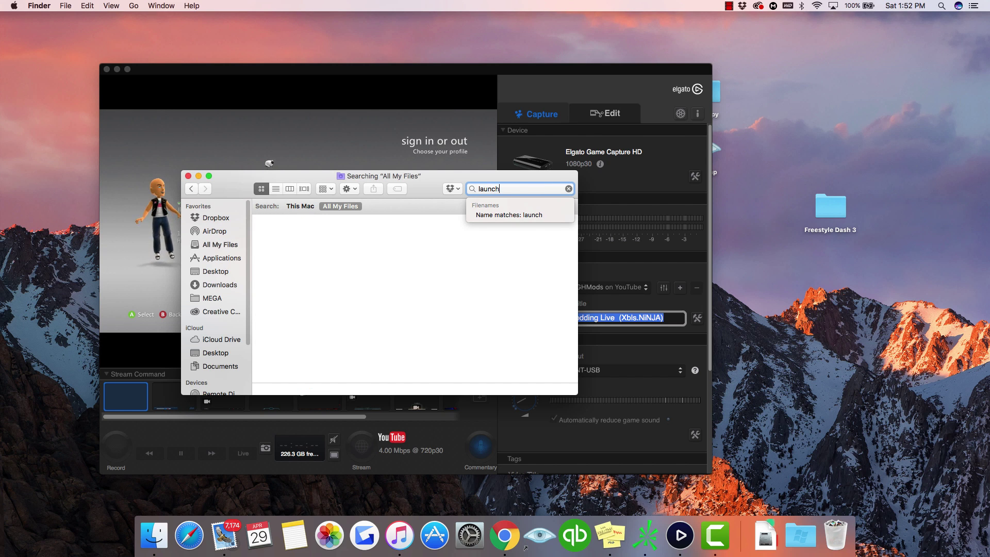
text(.ini)
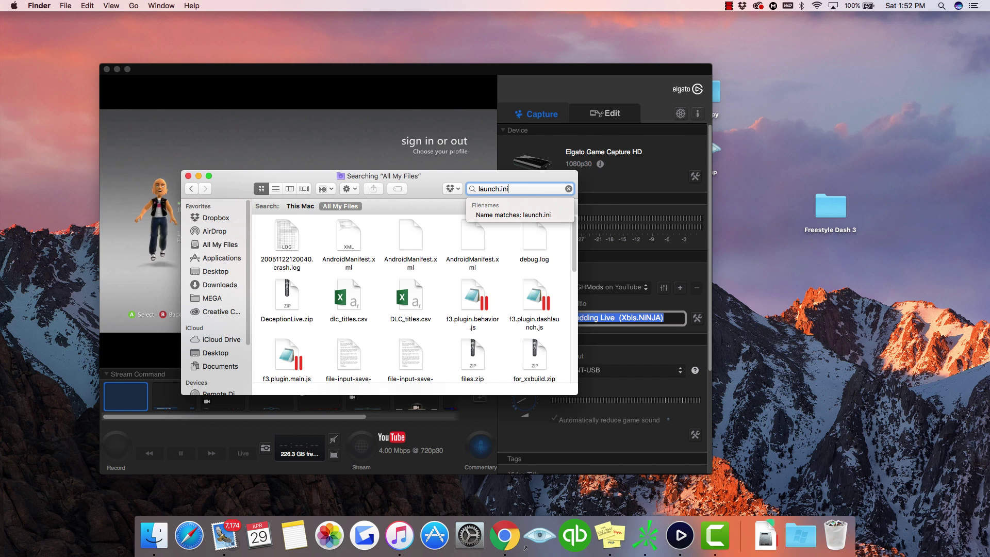
key(BackSpace)
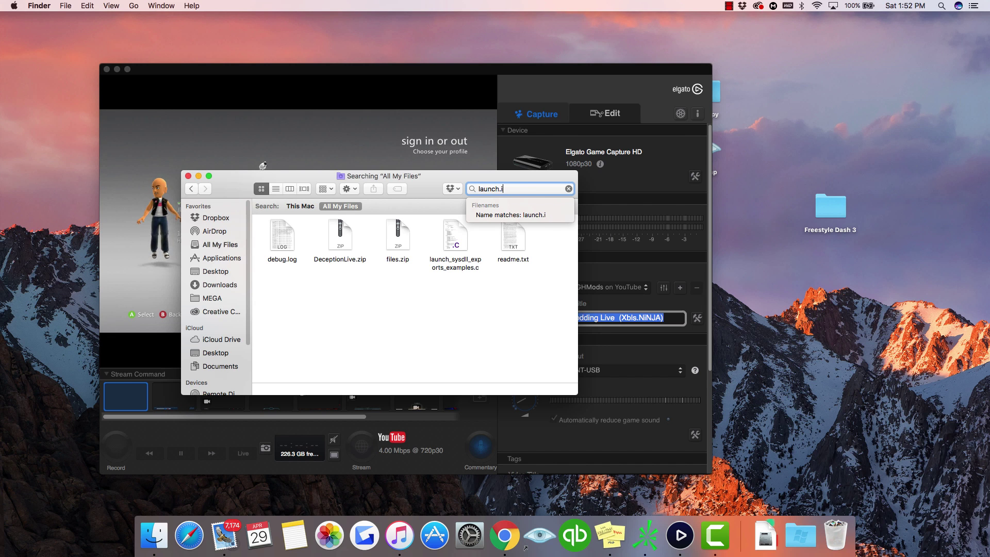
key(BackSpace)
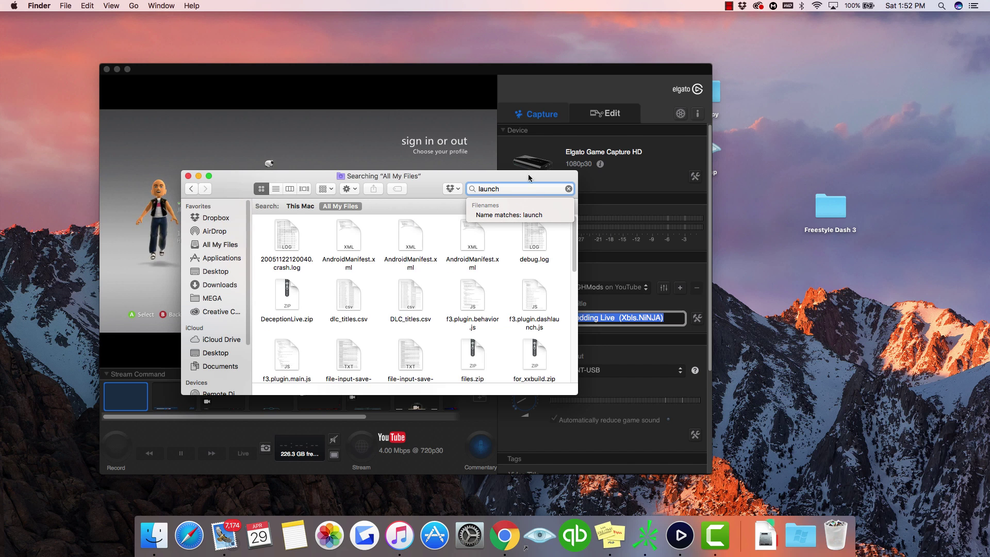
text(.)
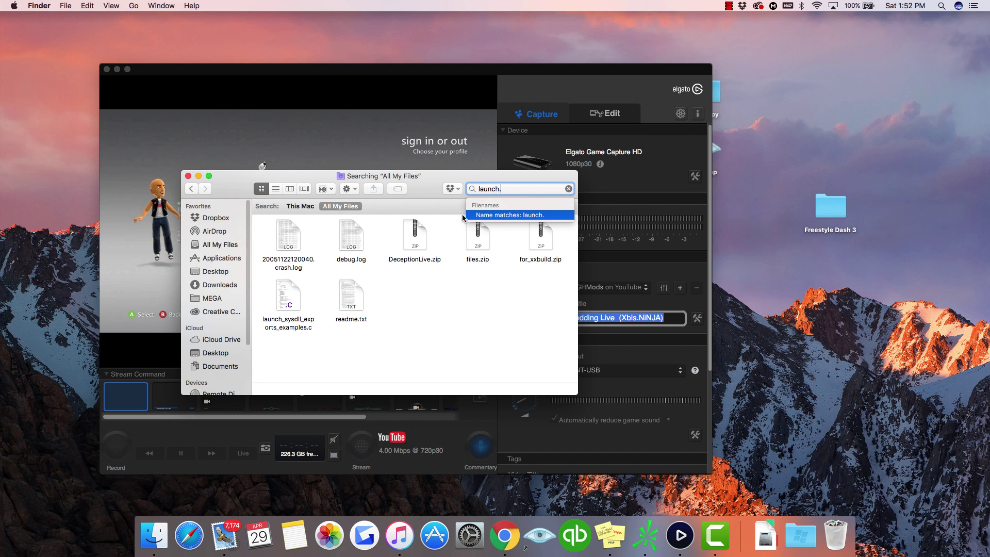
text(ini)
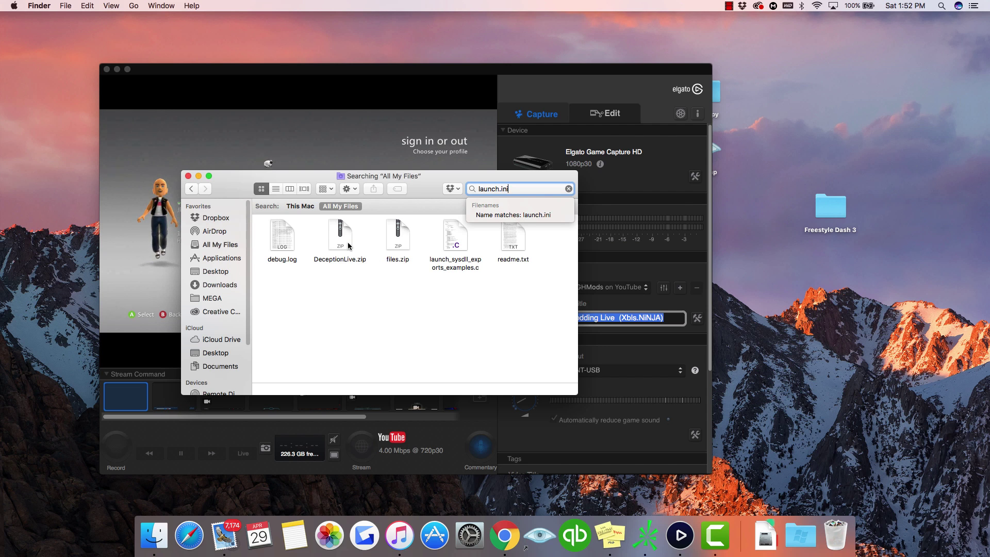
Repeat the All My Files search with launch, launch.ini and lau, and close the Finder window
key(BackSpace)
key(BackSpace)
key(BackSpace)
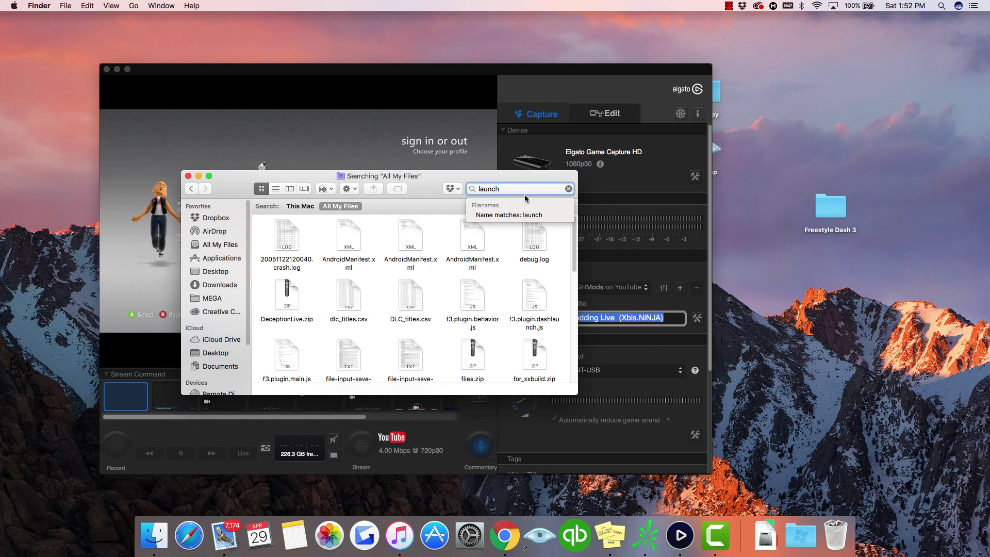
text(.ini)
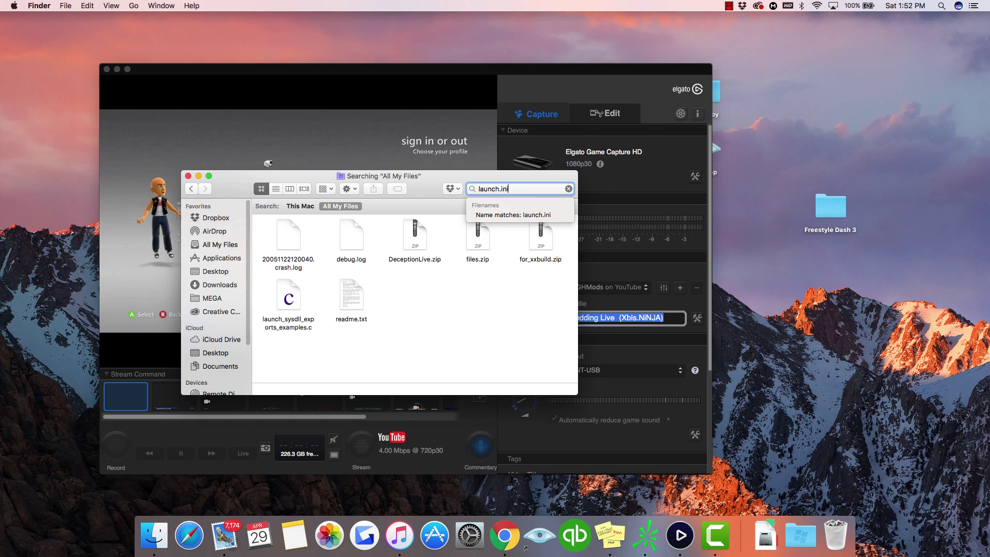
key(BackSpace)
key(BackSpace)
key(BackSpace)
key(BackSpace)
key(BackSpace)
key(BackSpace)
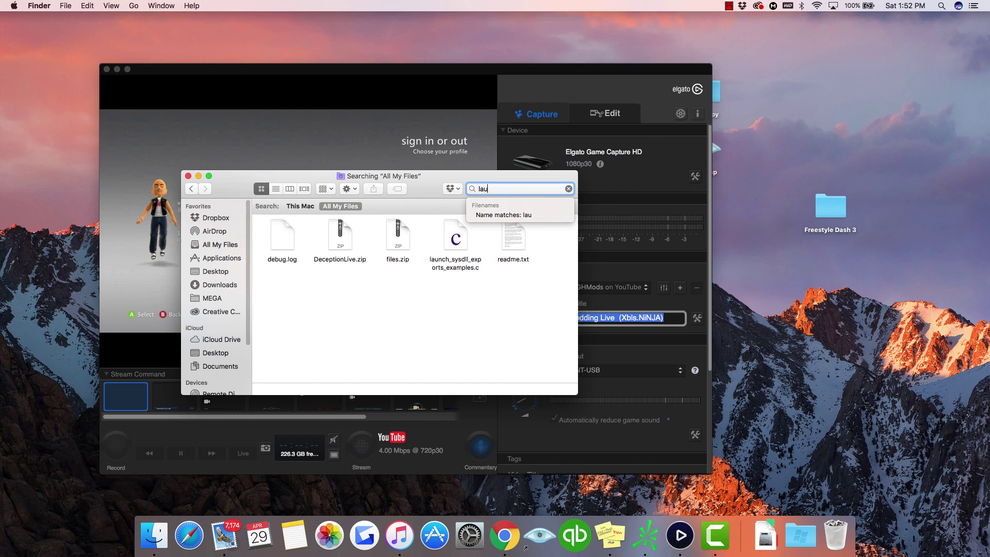
click(188, 177)
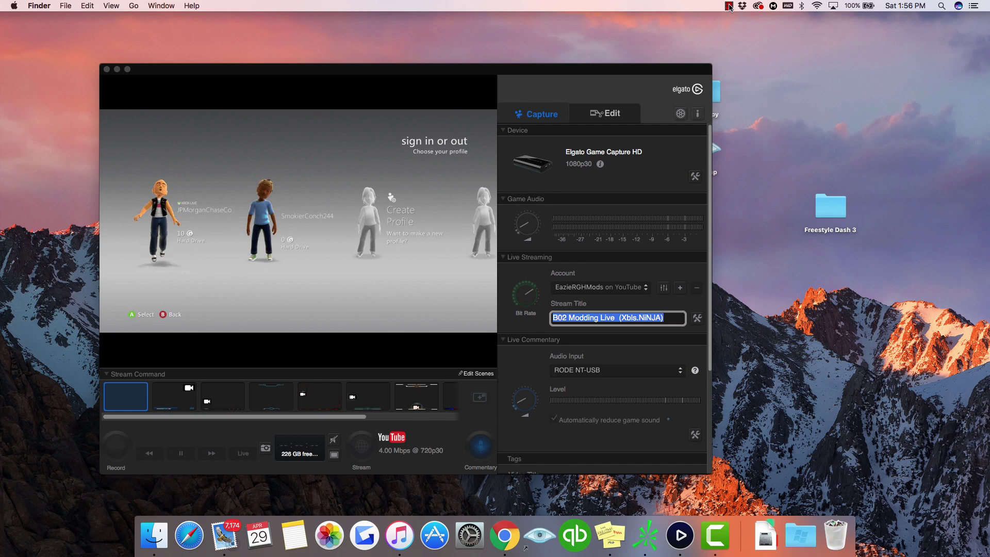
click(730, 6)
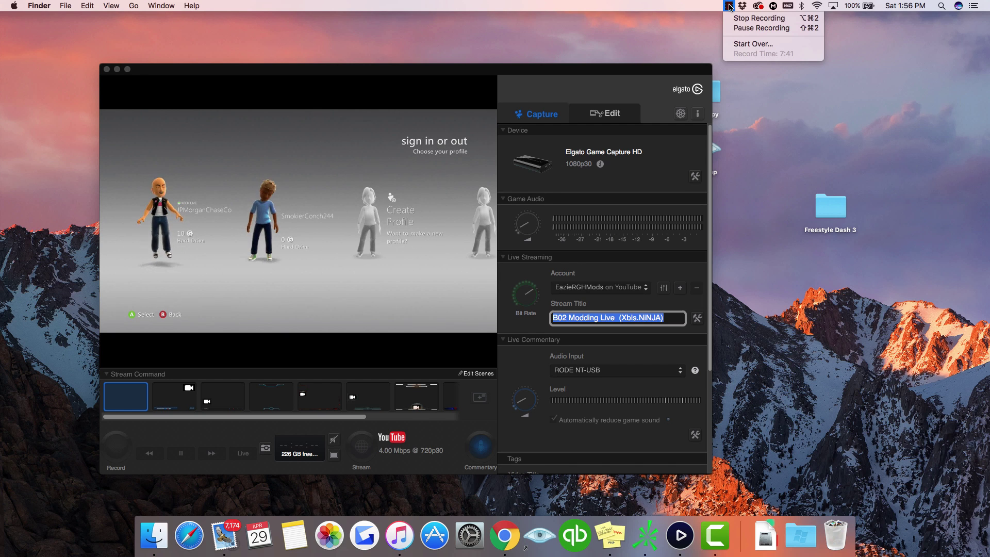